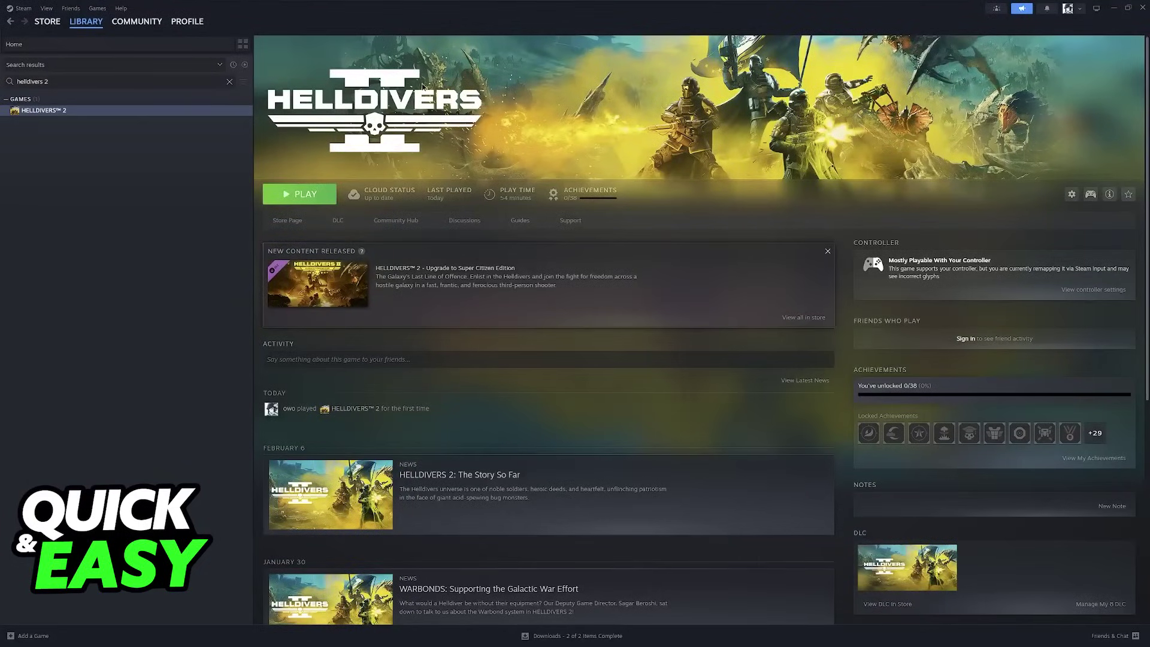
Browse Helldivers 2's local files from its Steam library entry via Manage
right_click(66, 116)
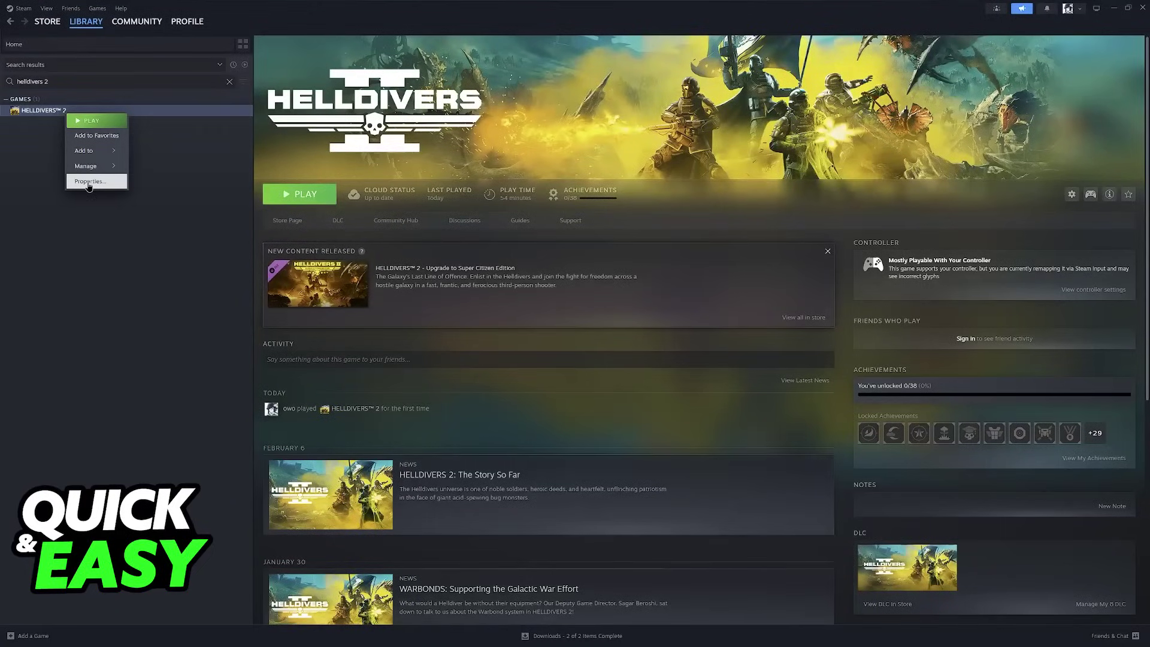
mouse_move(86, 166)
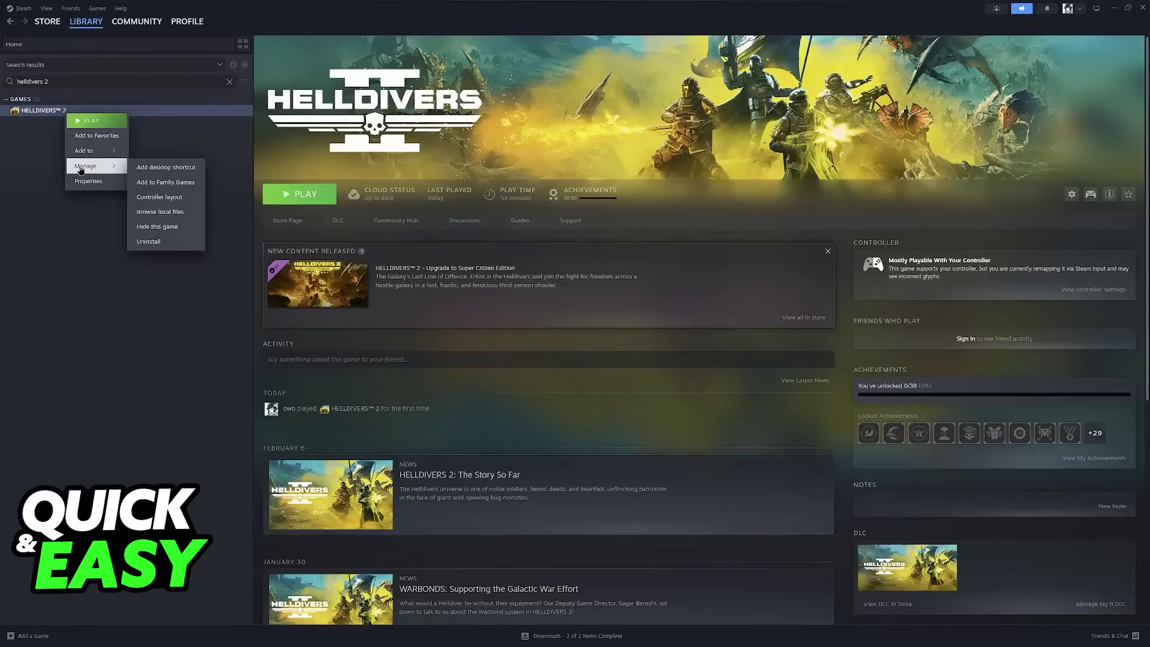
click(161, 212)
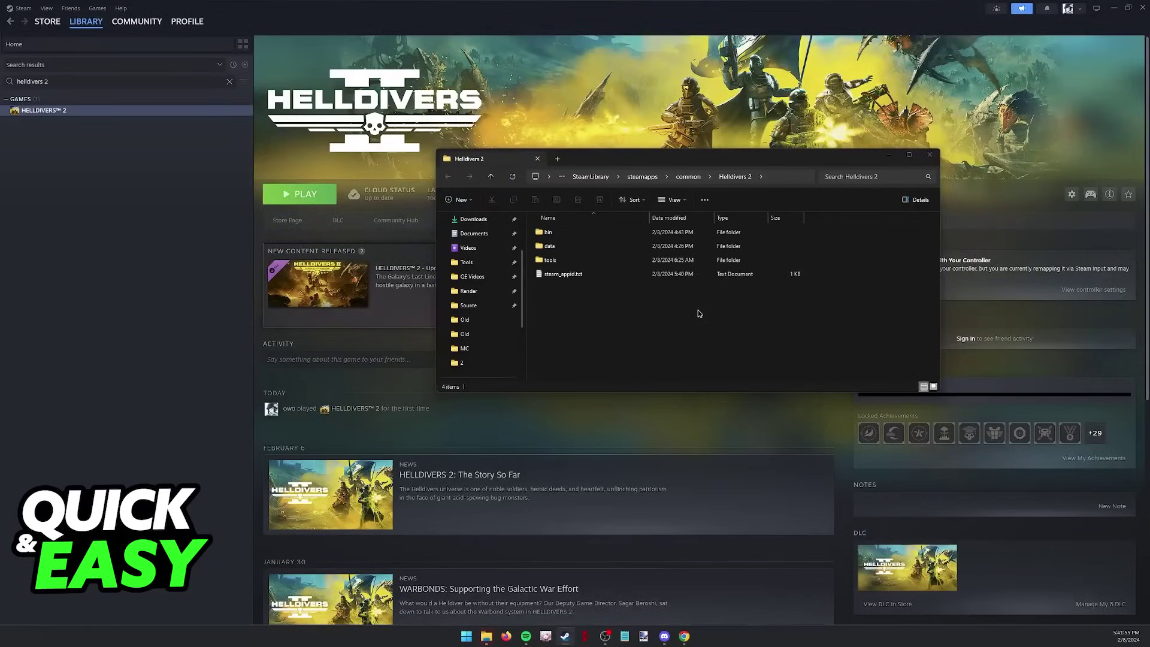
Enter the bin folder and delete its GameGuard folder
double_click(548, 232)
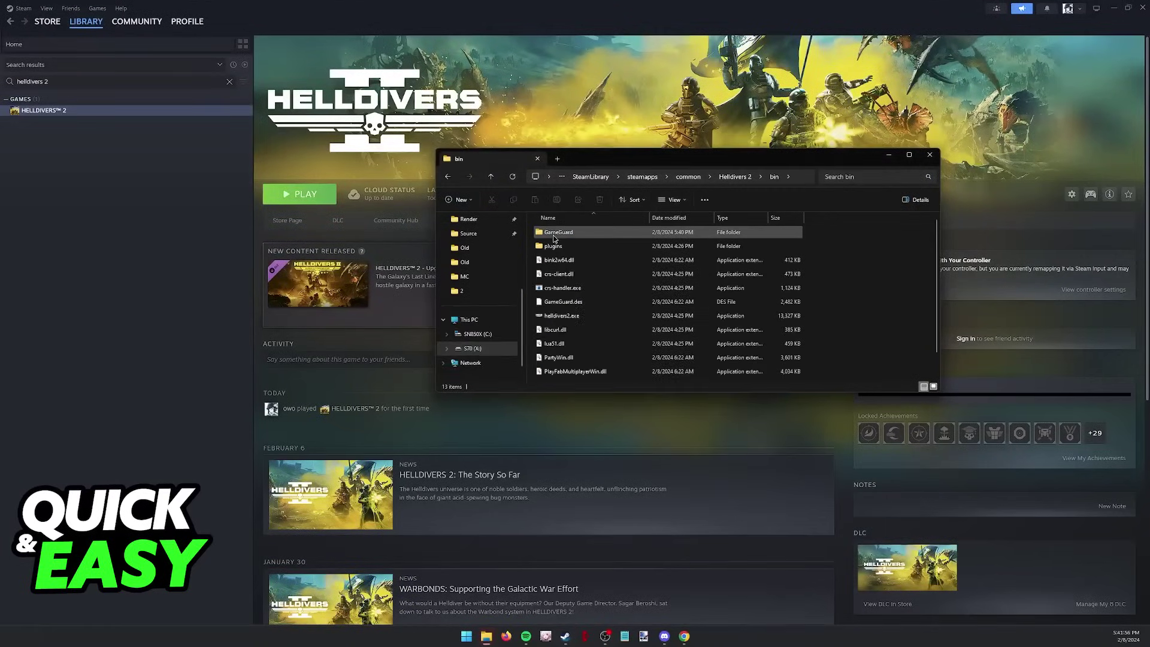
click(795, 232)
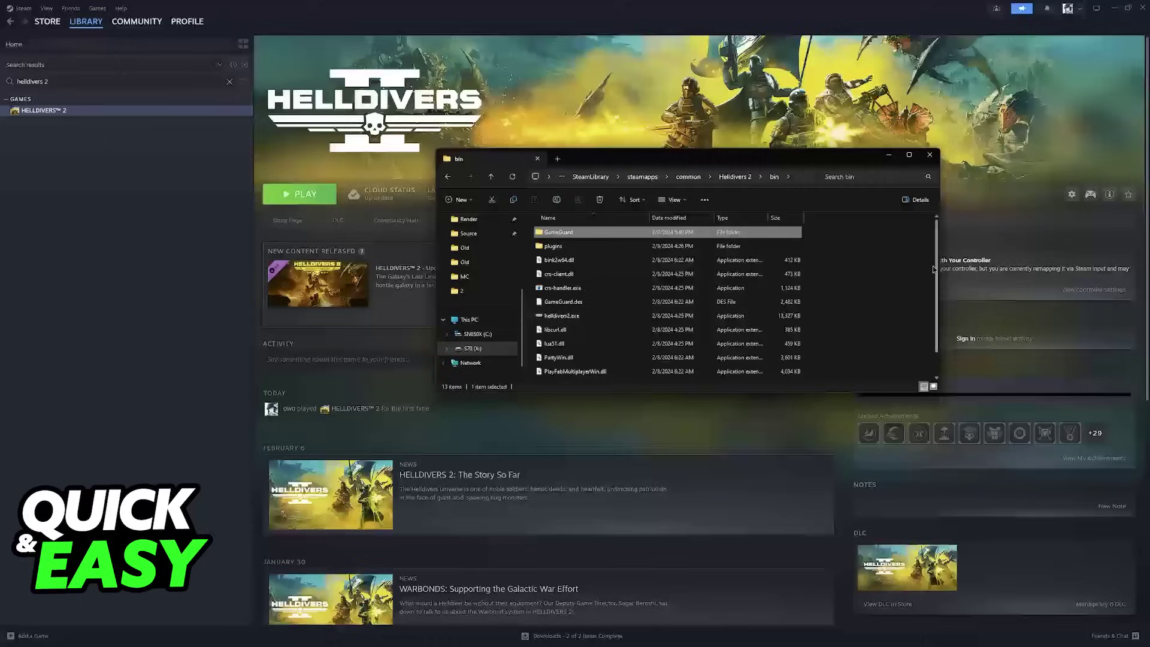
right_click(672, 233)
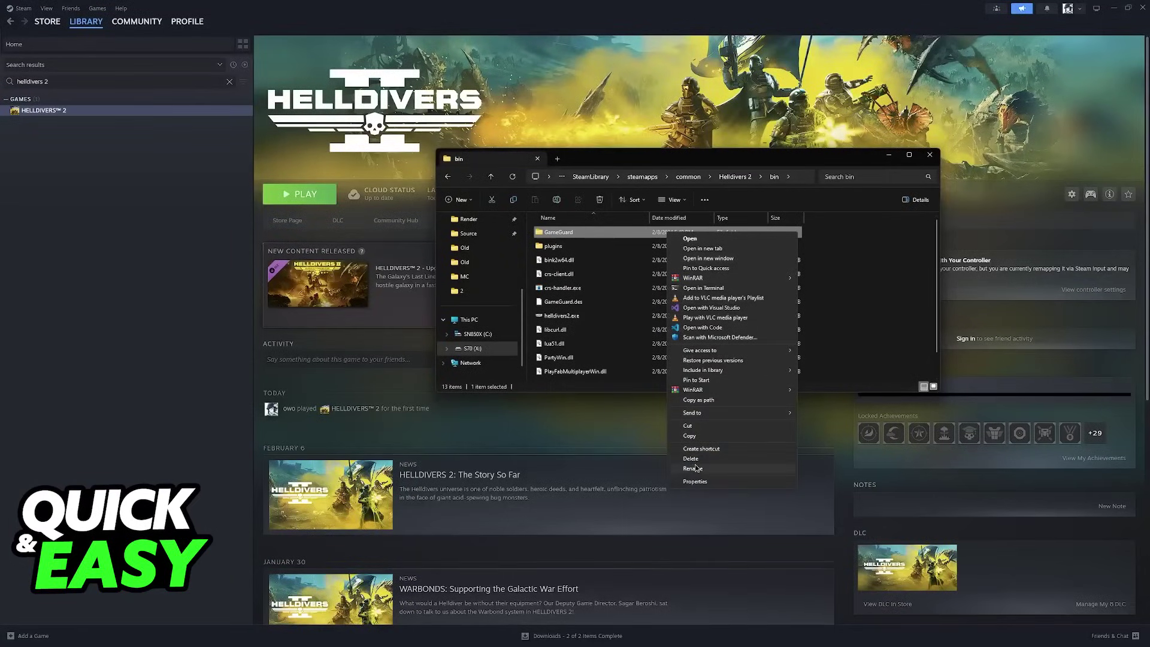
right_click(555, 236)
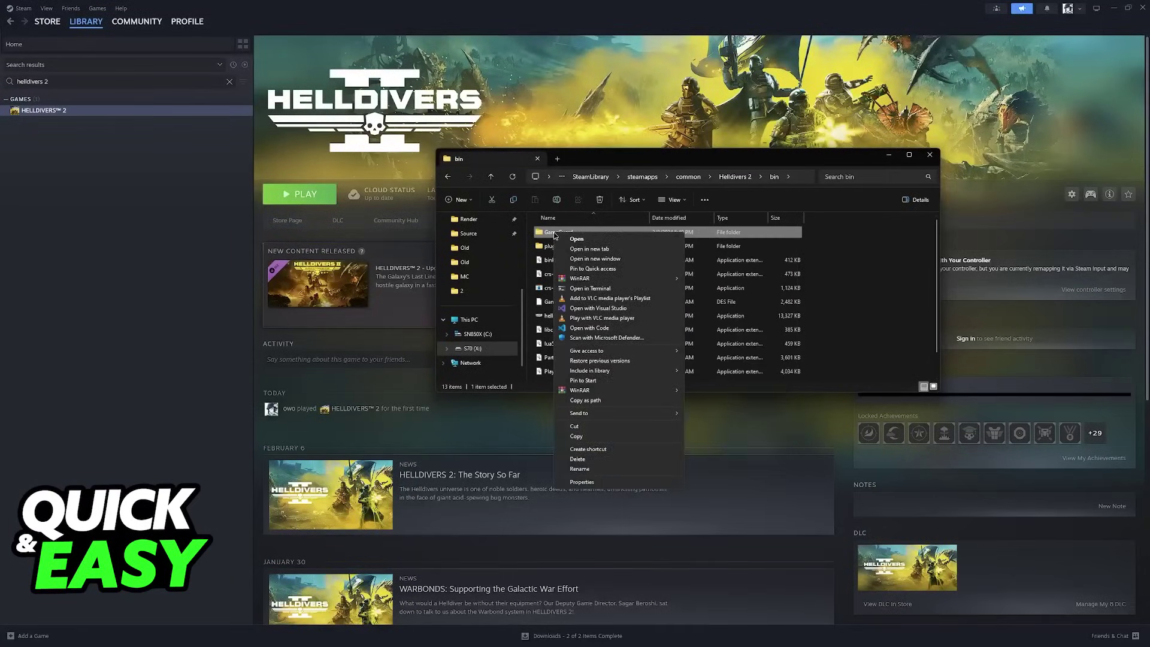
click(925, 302)
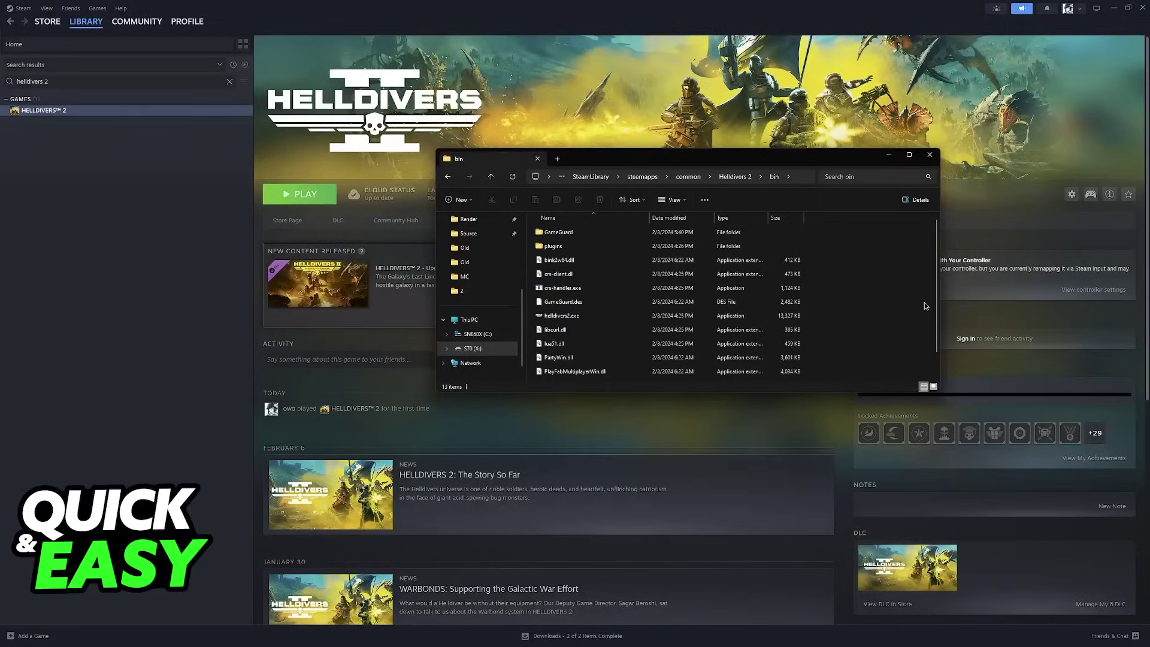
scroll(938, 306, down, 1)
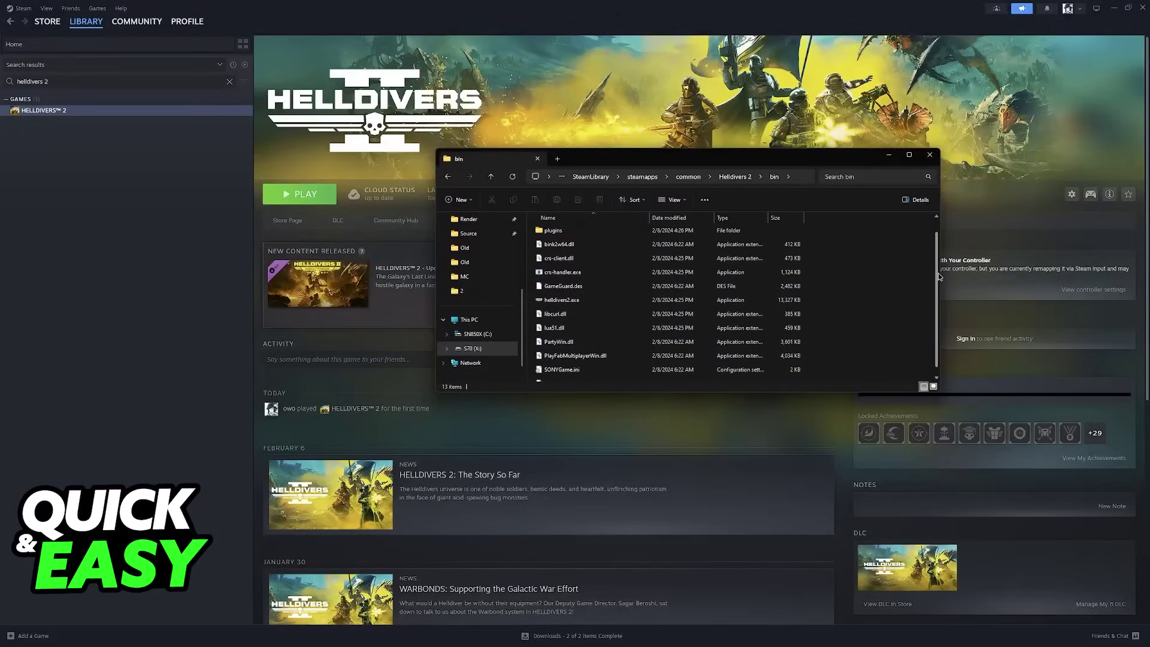
Tick 'Run this program as an administrator' in helldivers2.exe's Compatibility properties
right_click(559, 305)
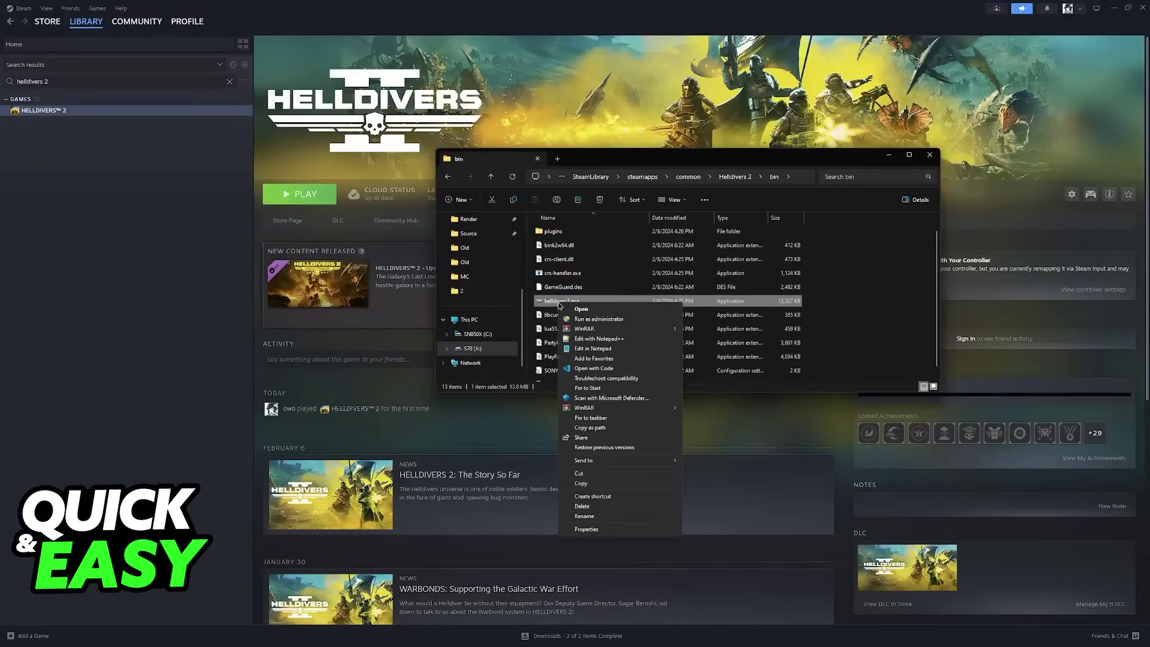
click(587, 529)
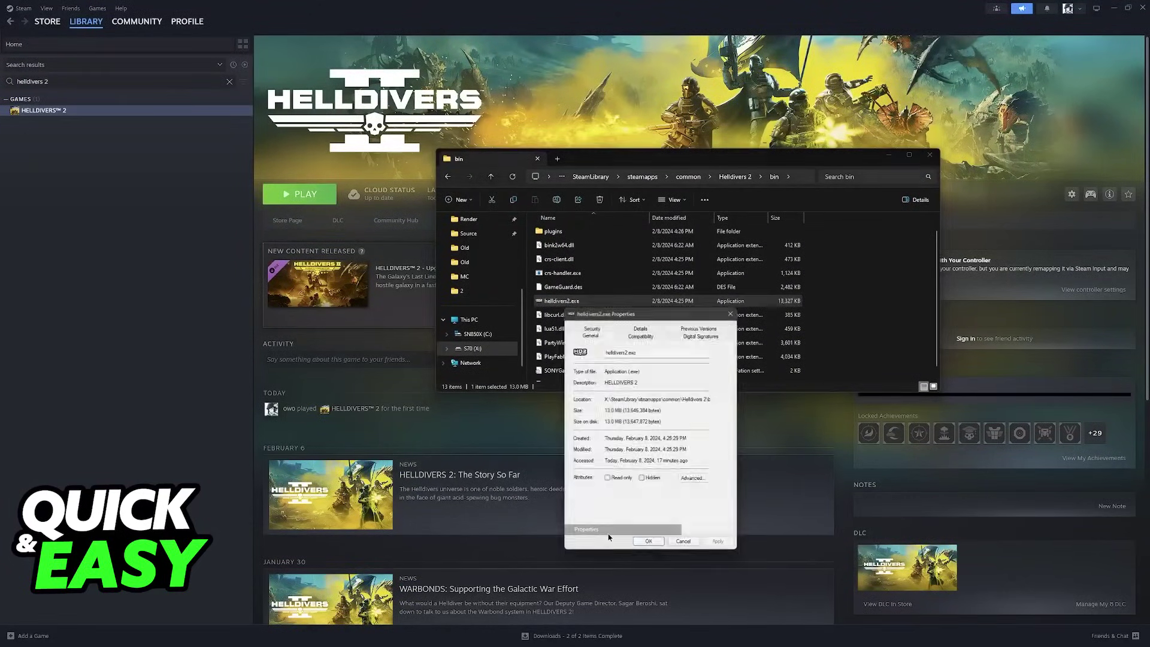
click(635, 335)
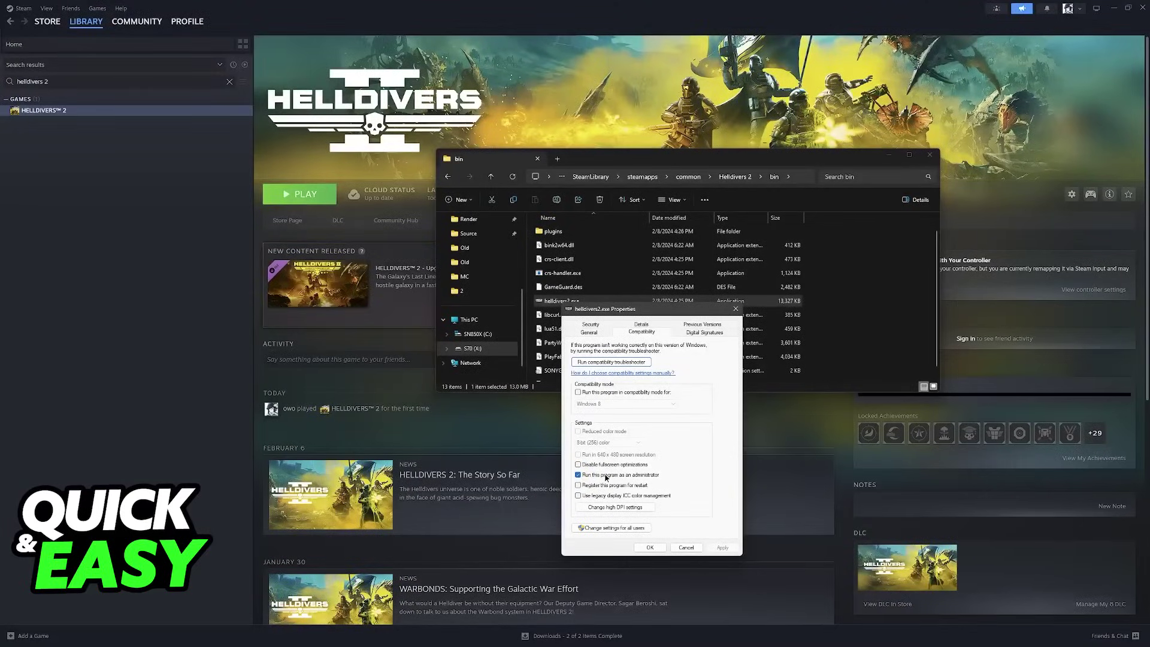
click(649, 547)
Switch to the Visual C++ 2012 Update 4 download page and highlight its heading
click(685, 636)
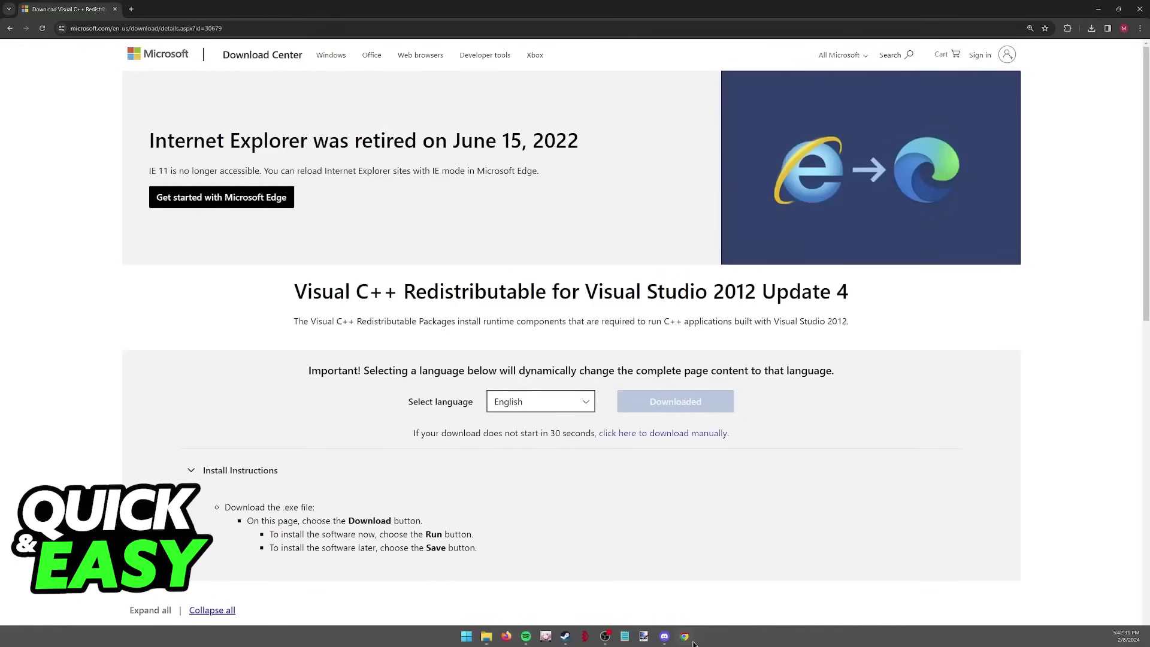
drag(295, 290, 869, 299)
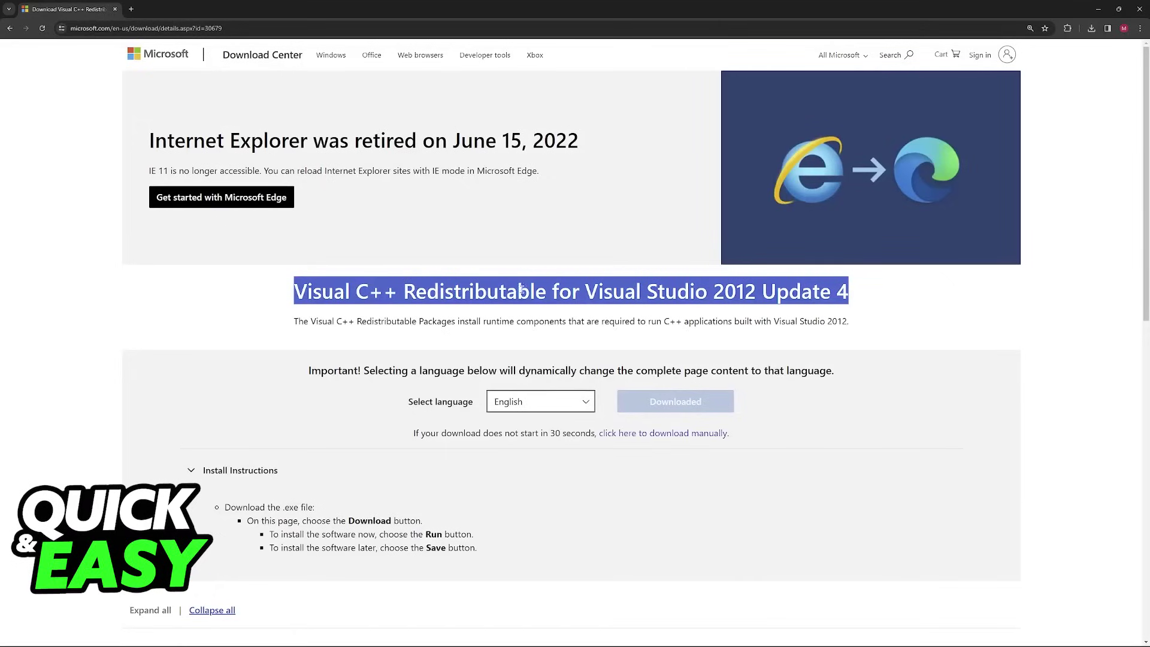
click(738, 290)
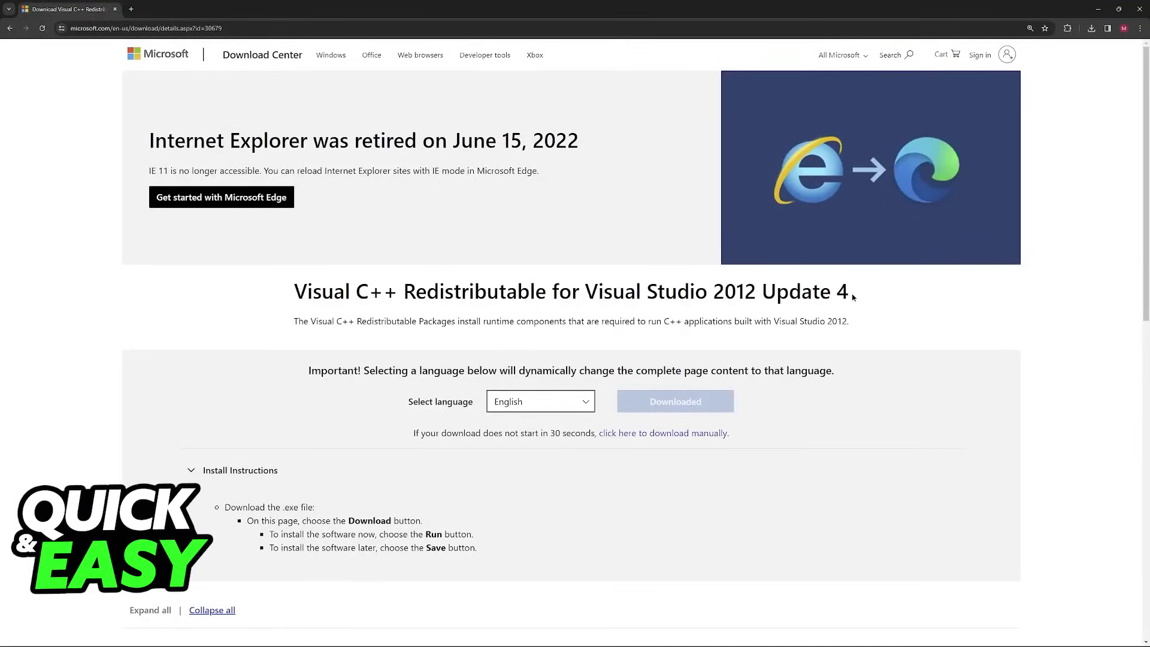
drag(854, 295, 296, 291)
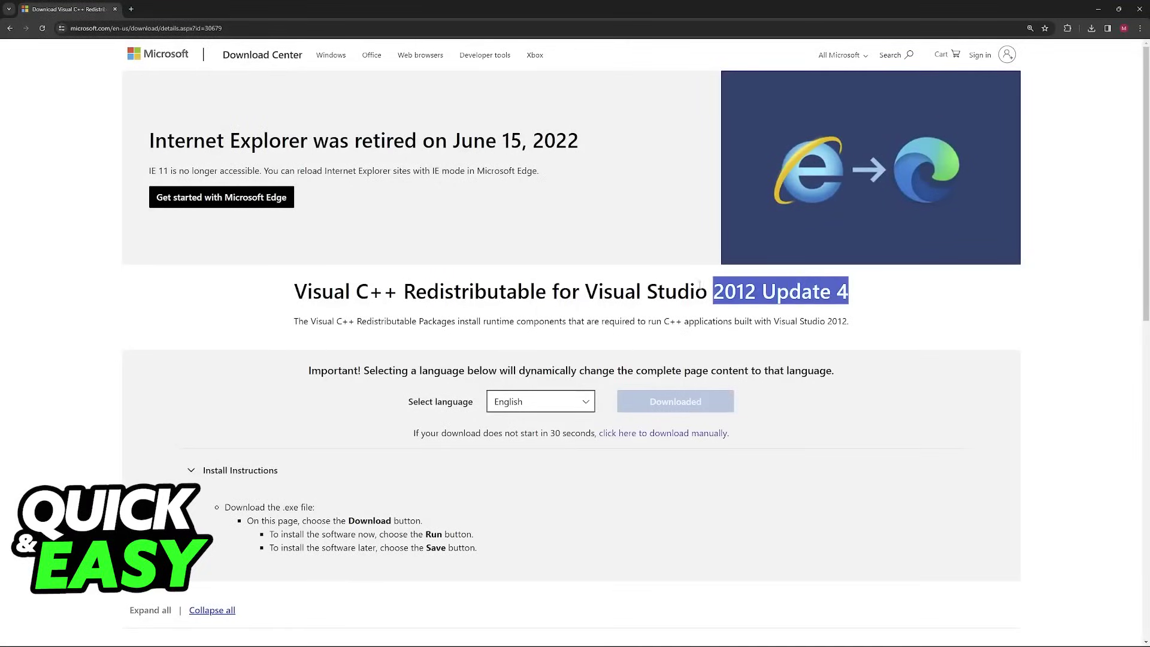
click(622, 288)
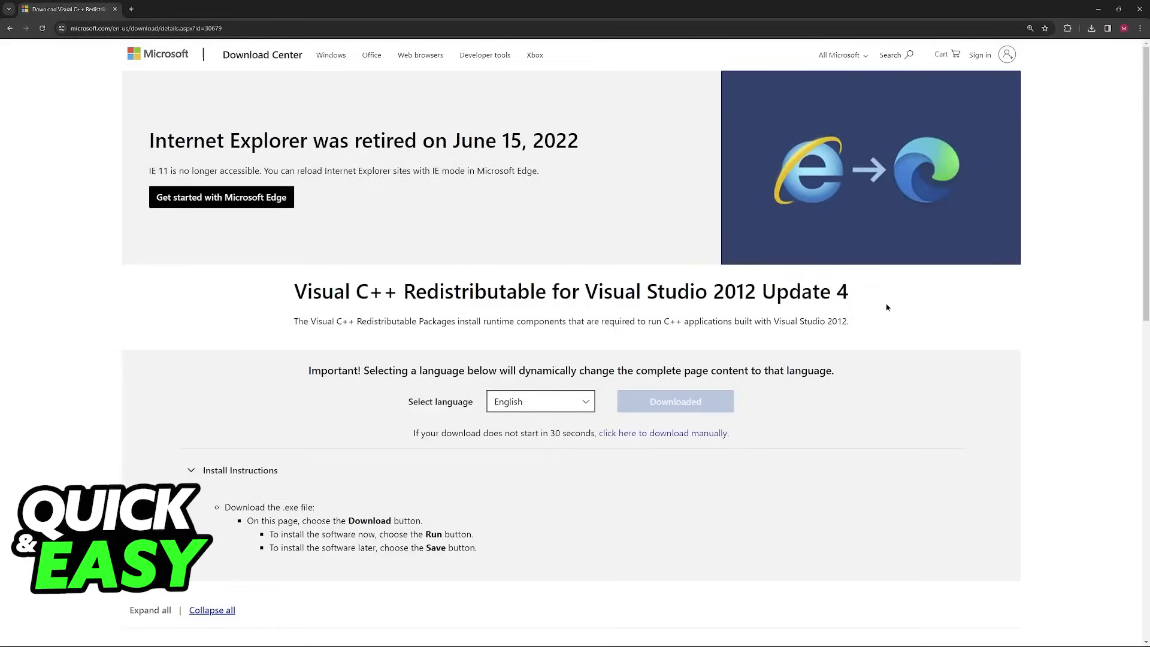
drag(887, 307, 405, 292)
drag(295, 292, 845, 291)
click(844, 290)
Download vcredist_x64.exe from the Visual C++ 2012 download page
click(663, 434)
click(316, 328)
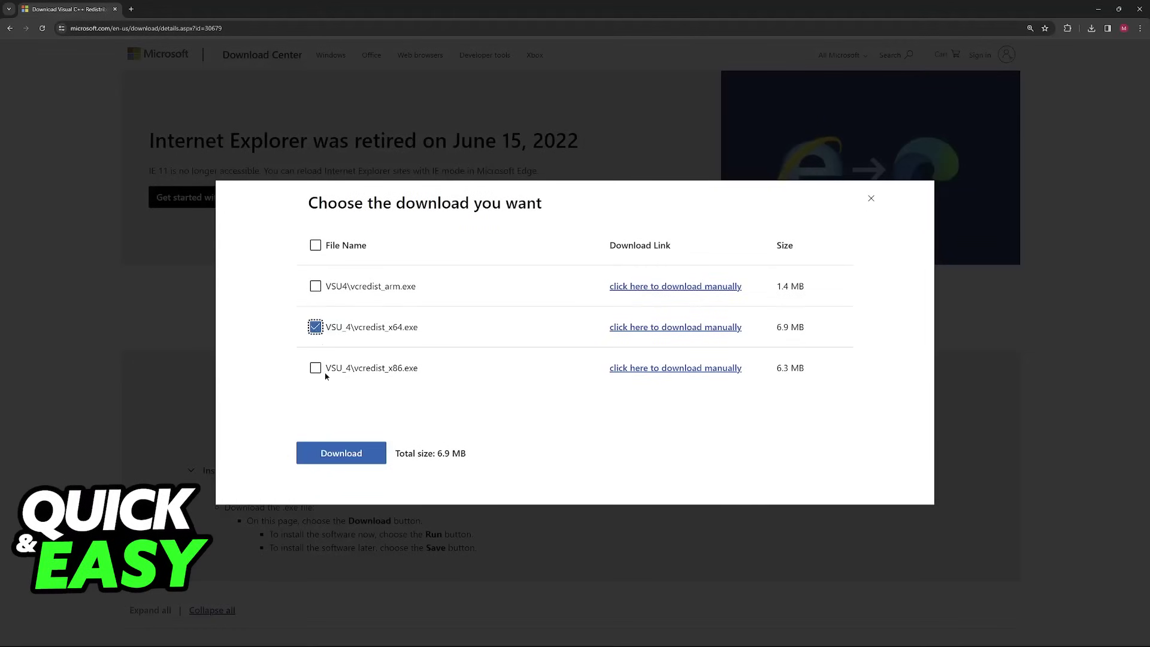
click(340, 453)
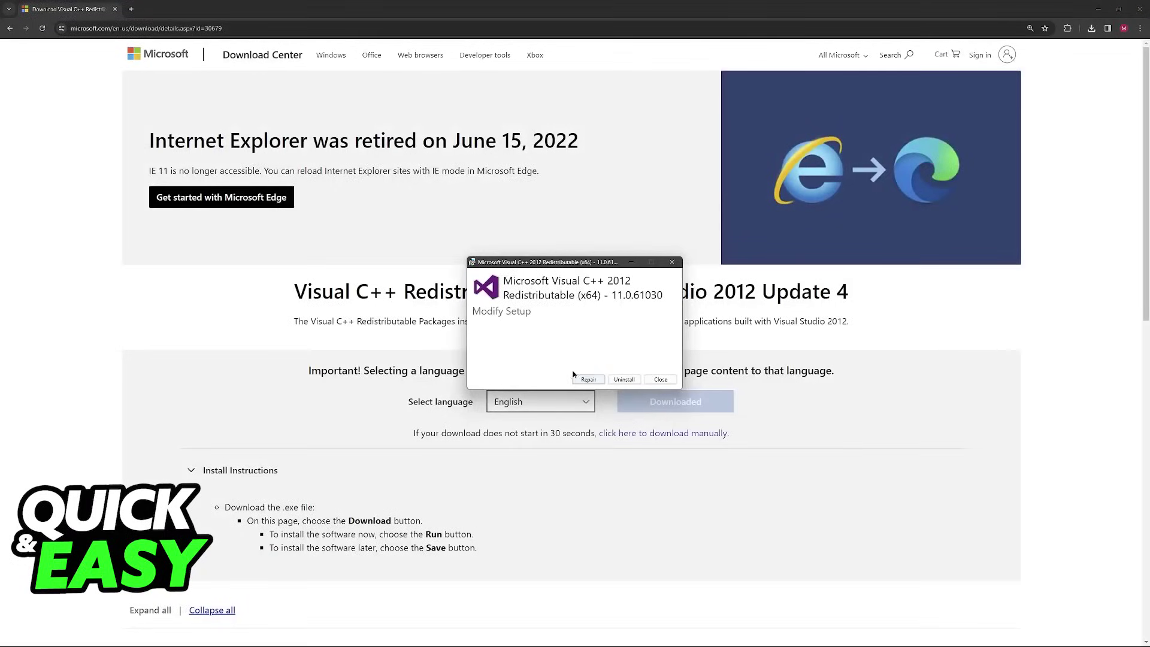
Cancel the redistributable setup window and return to the Steam library
click(674, 262)
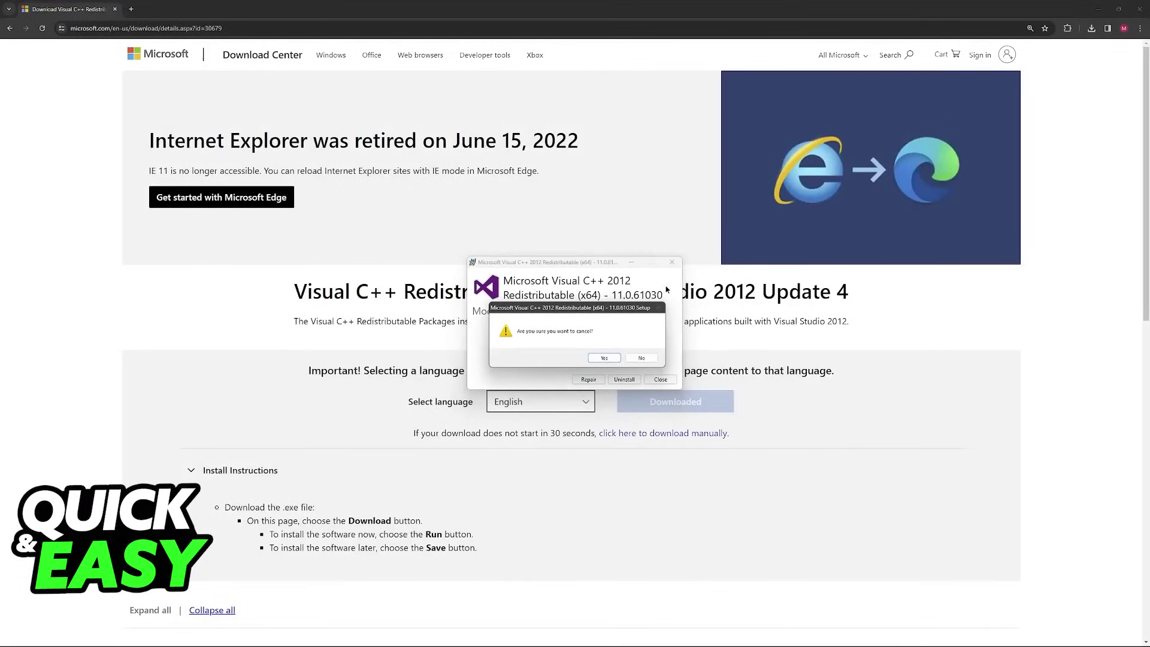
click(608, 360)
click(566, 636)
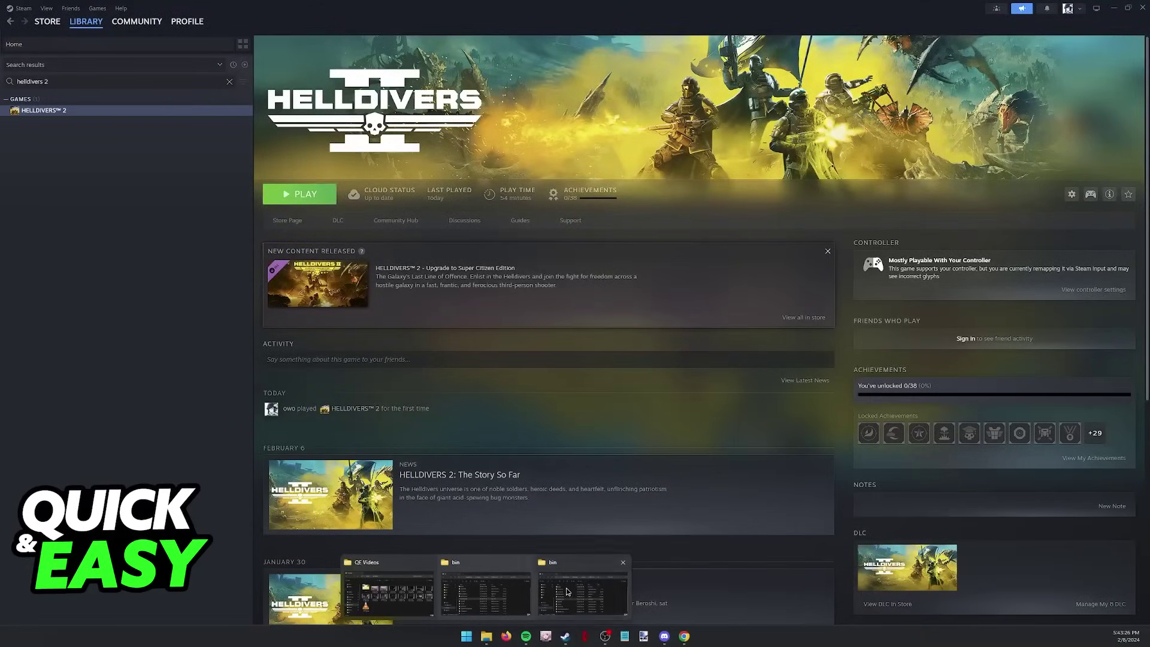
Restore the game's bin folder window from the taskbar
click(581, 593)
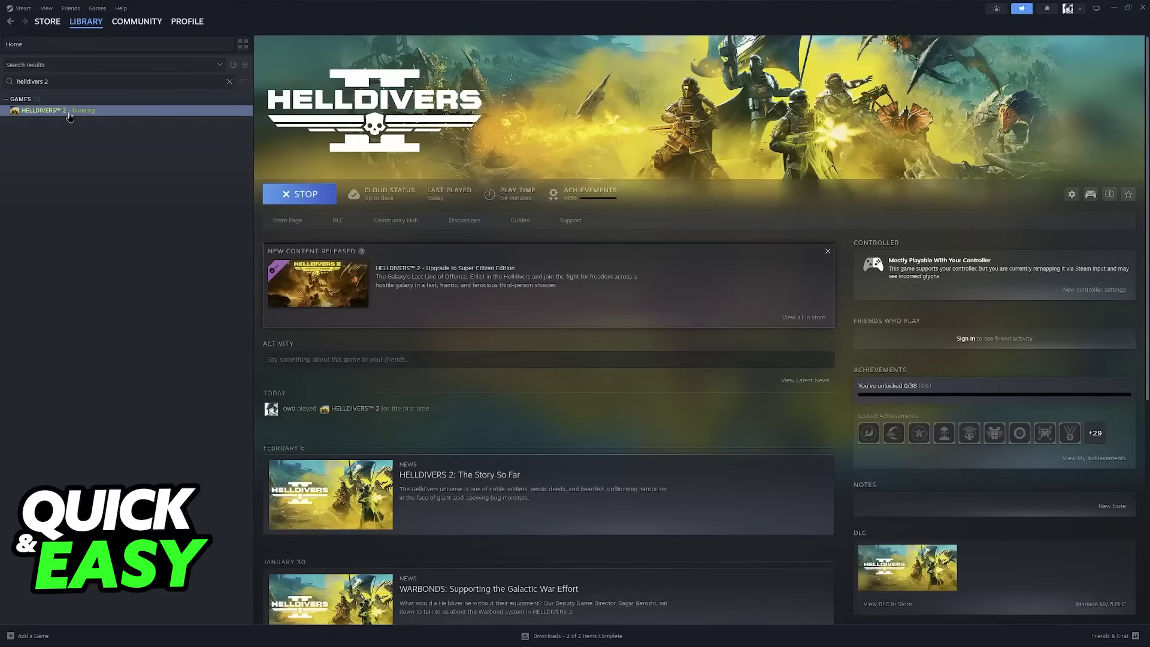
Show the Installed Files section of Helldivers 2's Steam properties
right_click(70, 113)
click(92, 182)
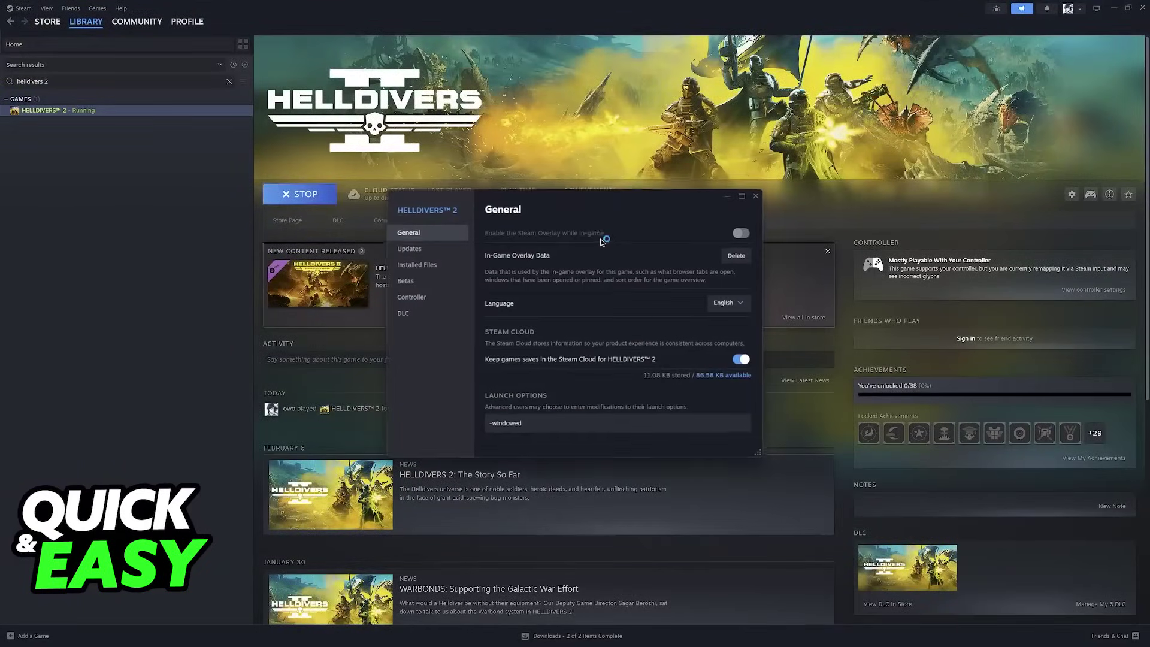
click(417, 264)
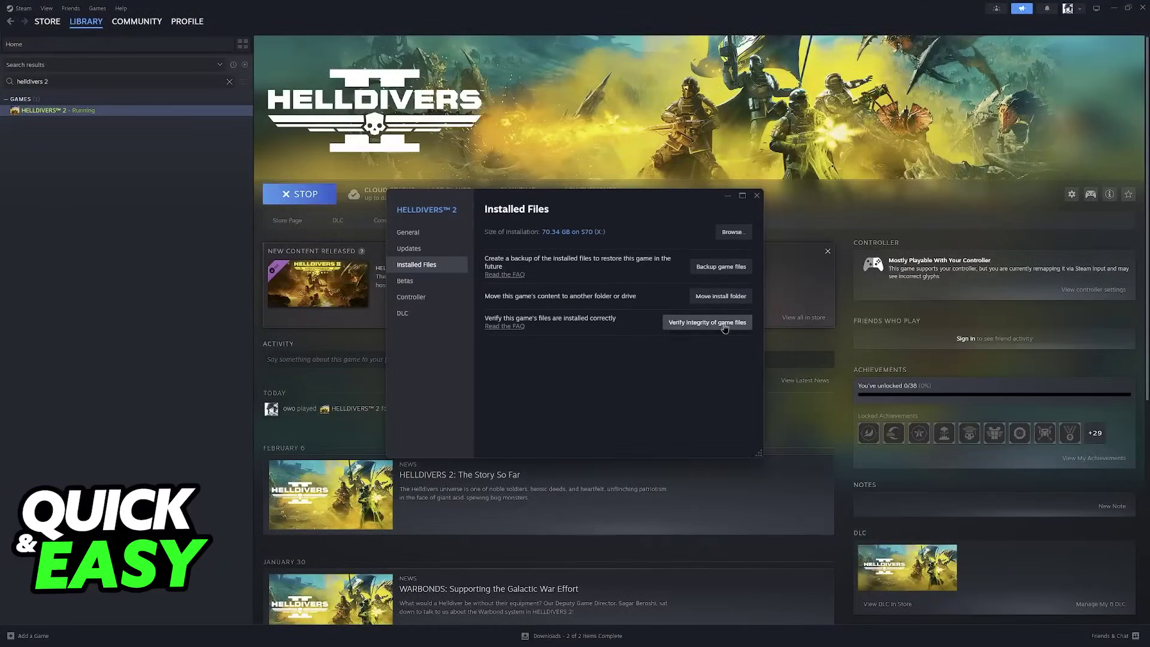